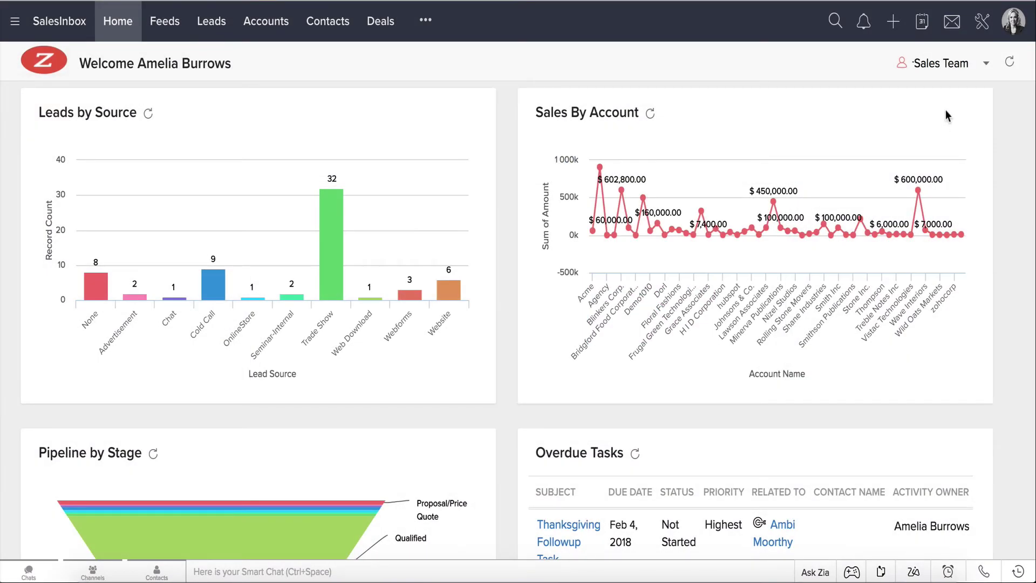
Step: Go from Setup through Modules and Fields to the Leads module's Validation Rules tab
click(981, 22)
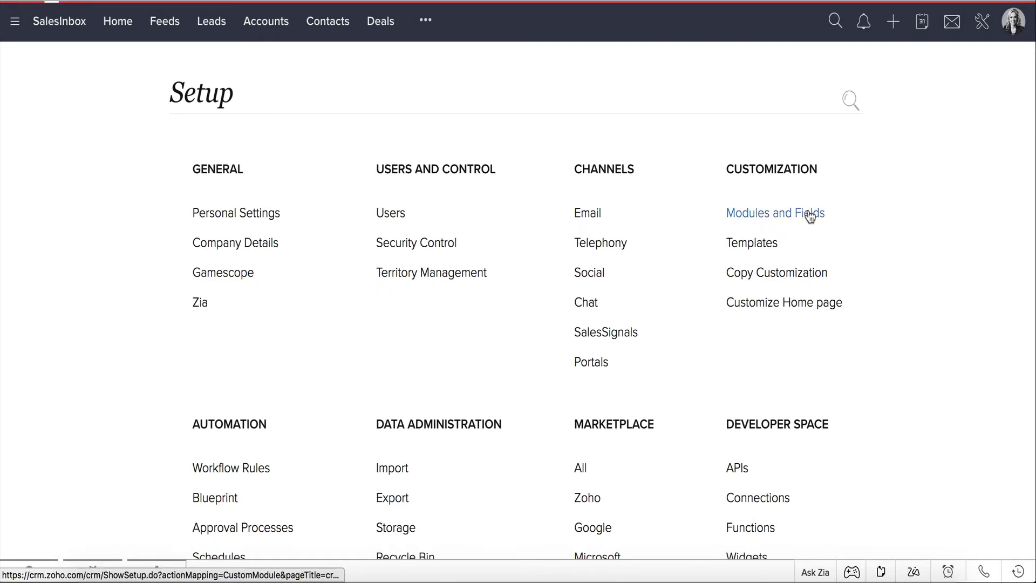
click(810, 215)
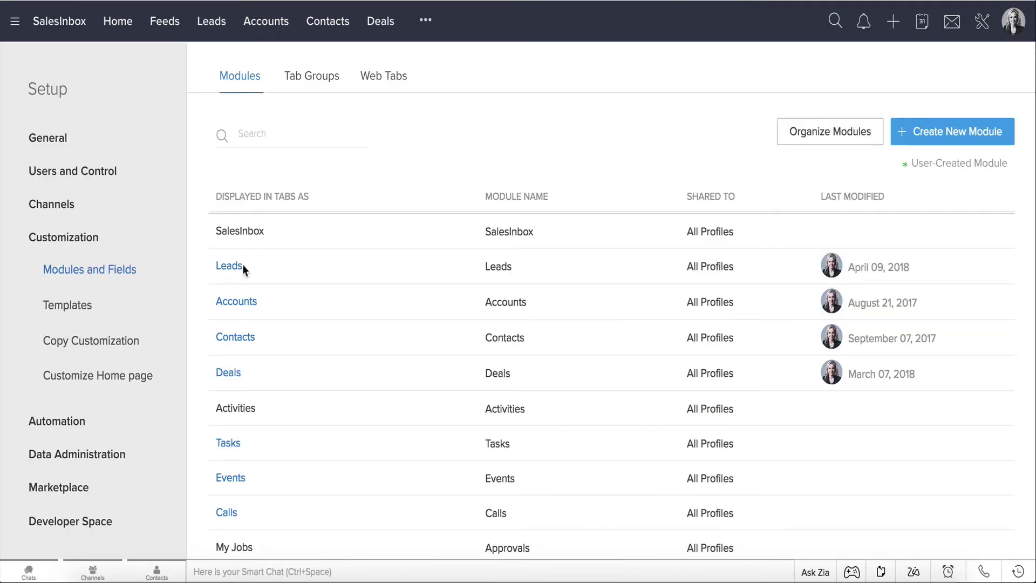
click(232, 266)
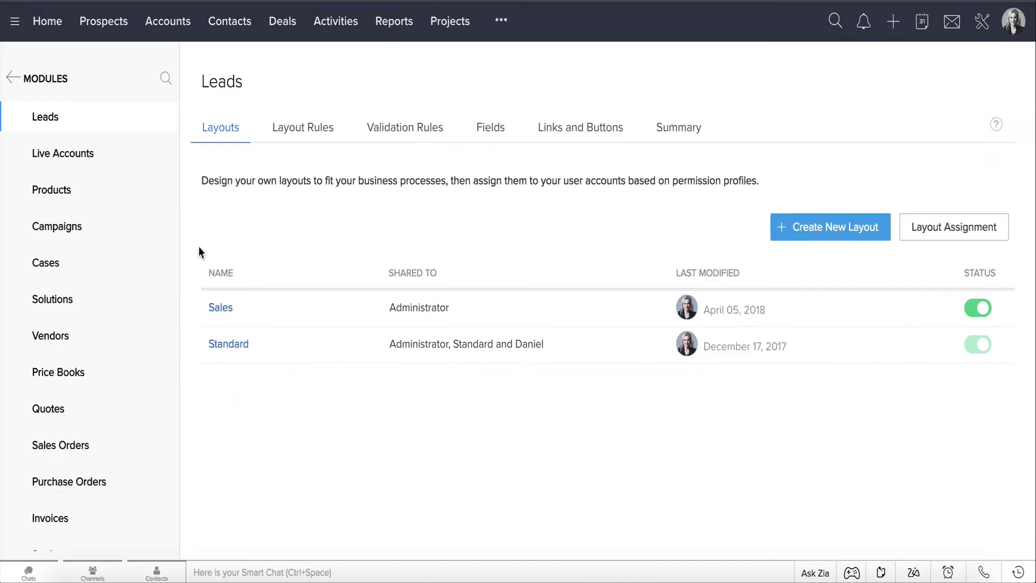
click(397, 139)
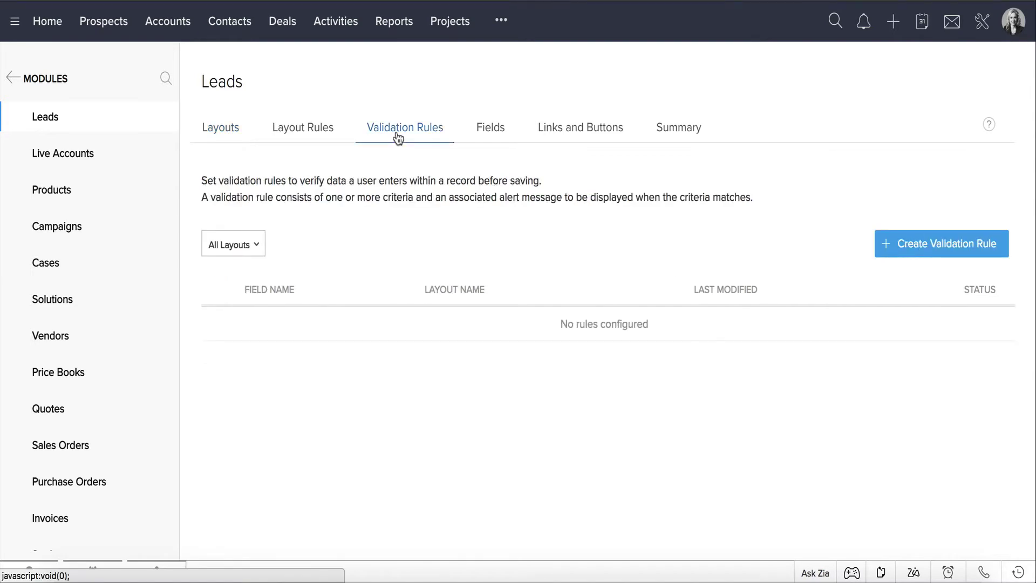
Step: Start a Sales-layout validation rule checking whether Discount is greater than 25
click(913, 246)
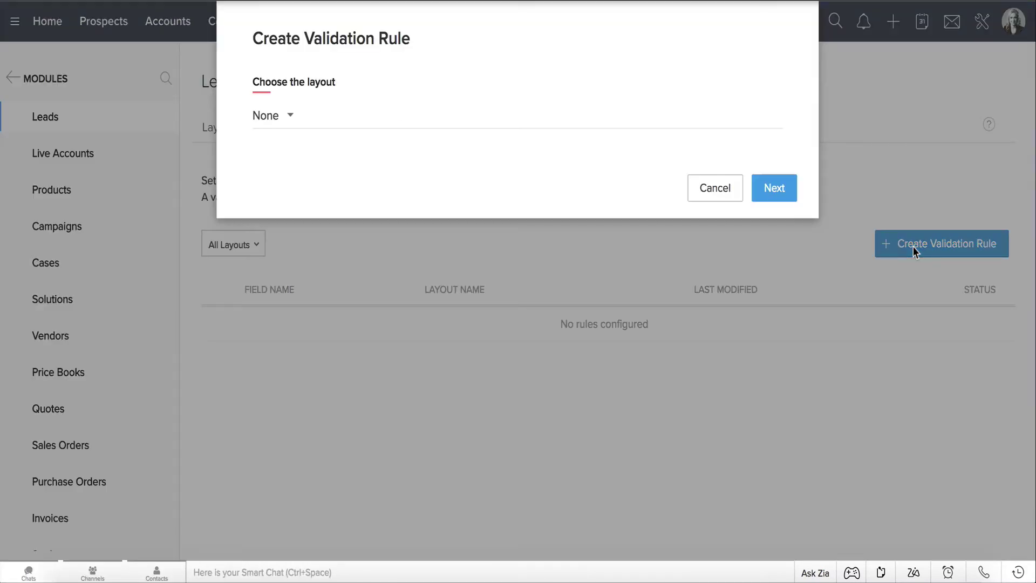
click(294, 123)
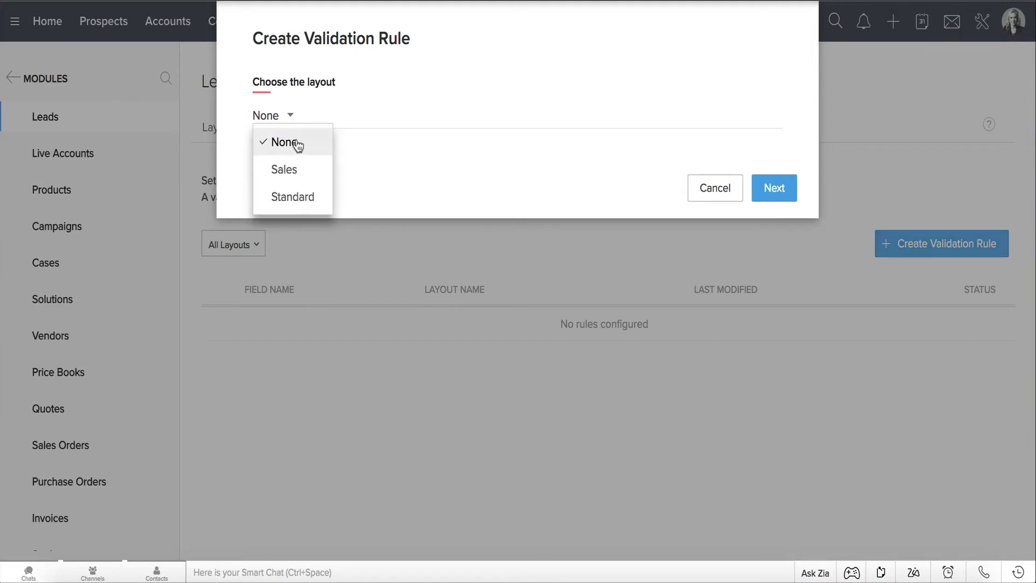
click(305, 171)
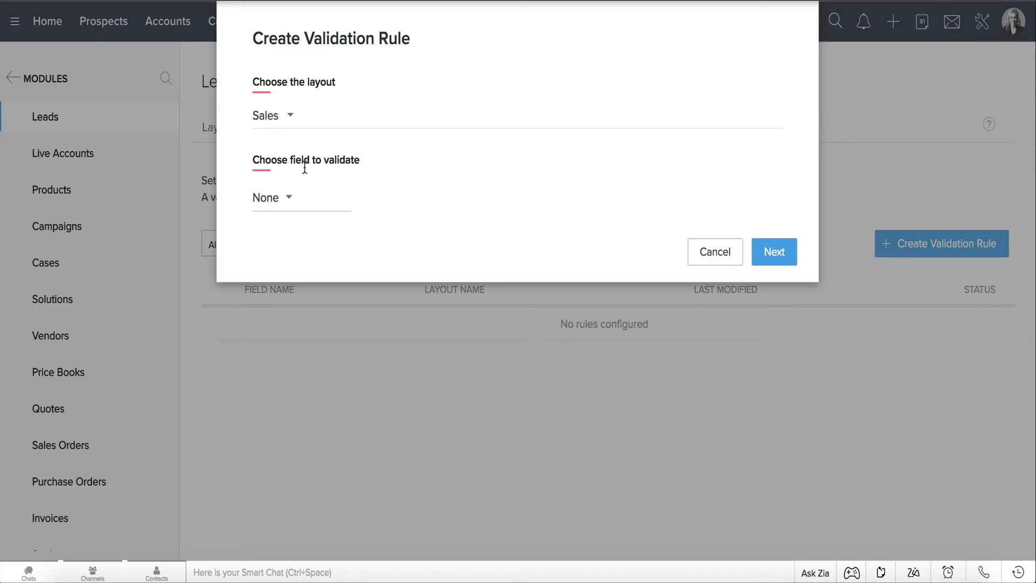
click(290, 199)
text(di)
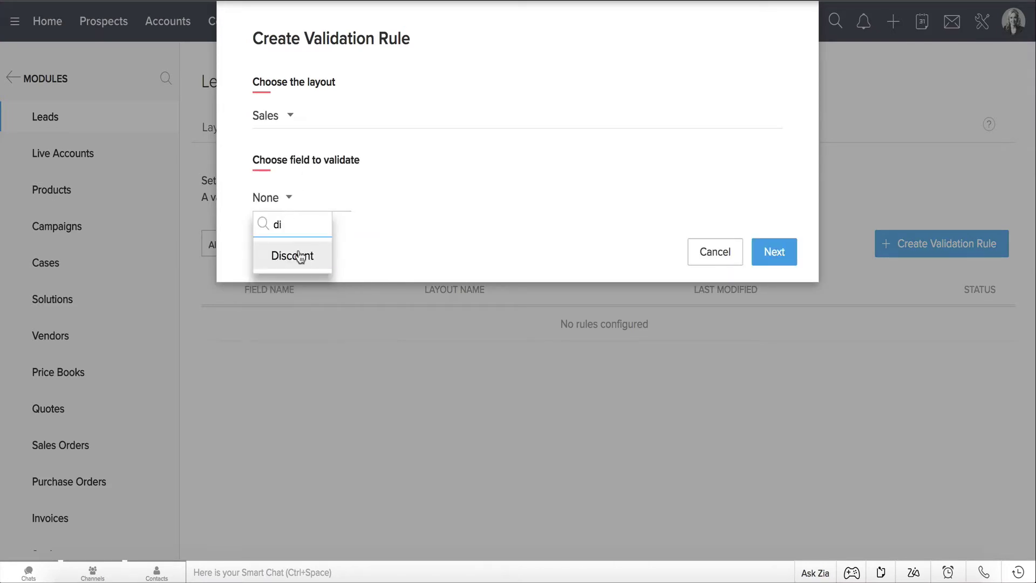
click(295, 255)
click(360, 200)
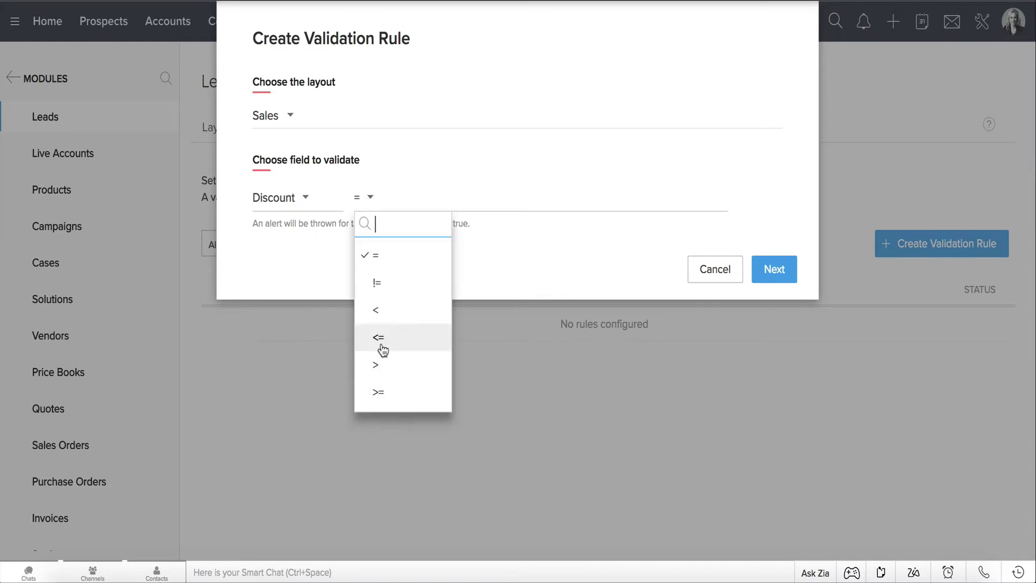
click(382, 363)
click(481, 199)
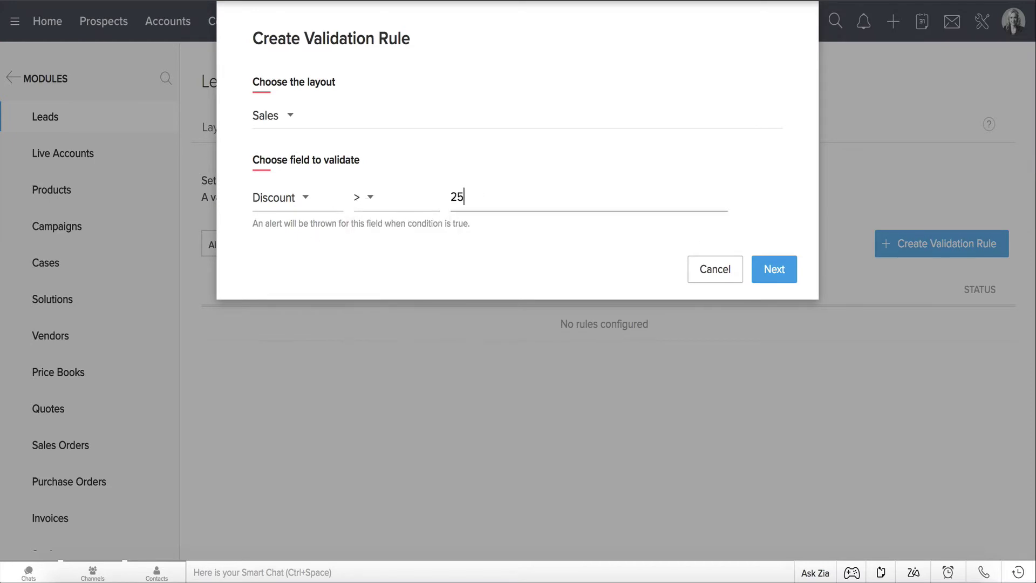
click(775, 271)
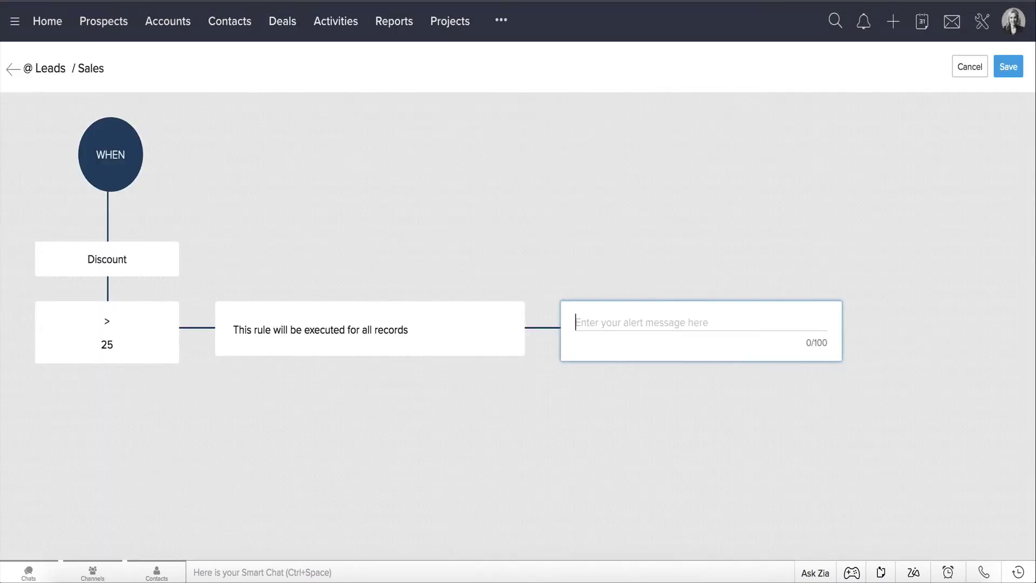
Step: Make the Discount > 25 rule apply only to records meeting specific conditions
click(514, 287)
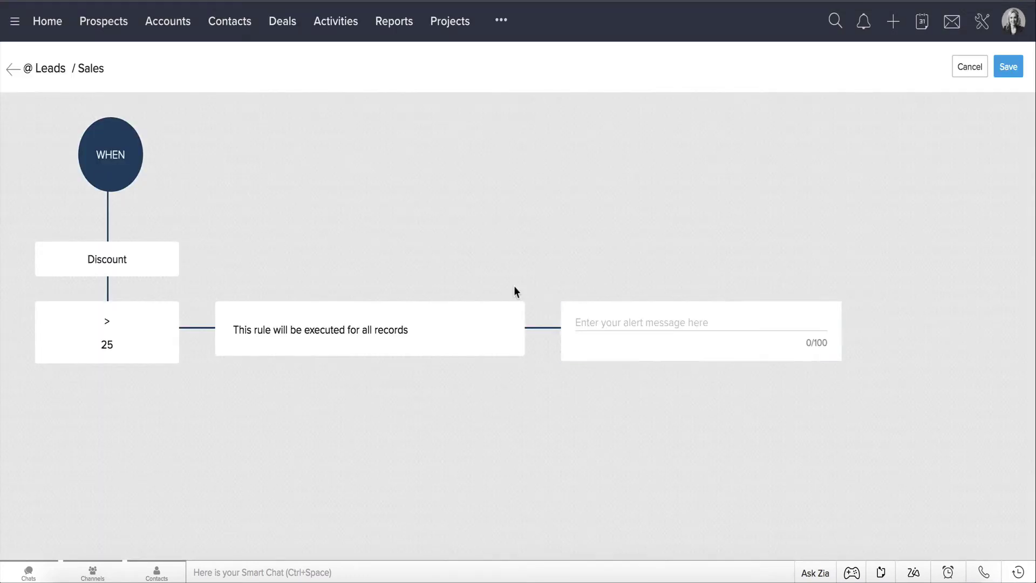
click(519, 315)
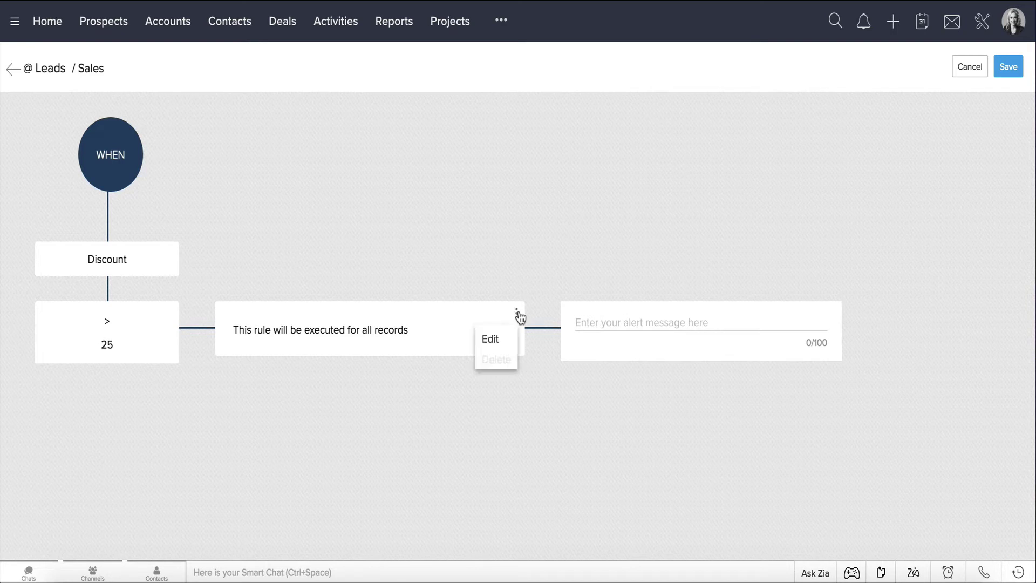
click(490, 338)
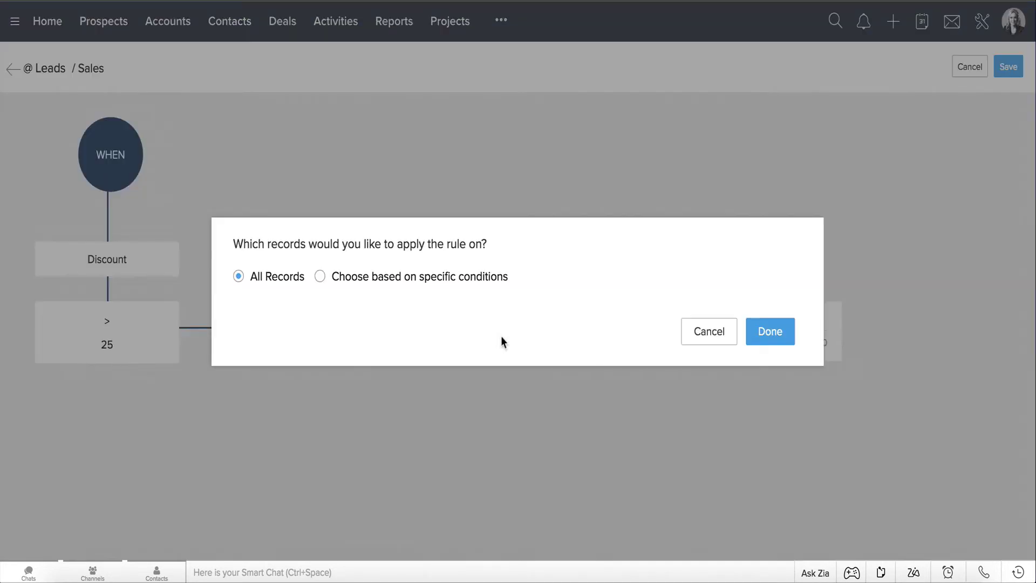
click(320, 278)
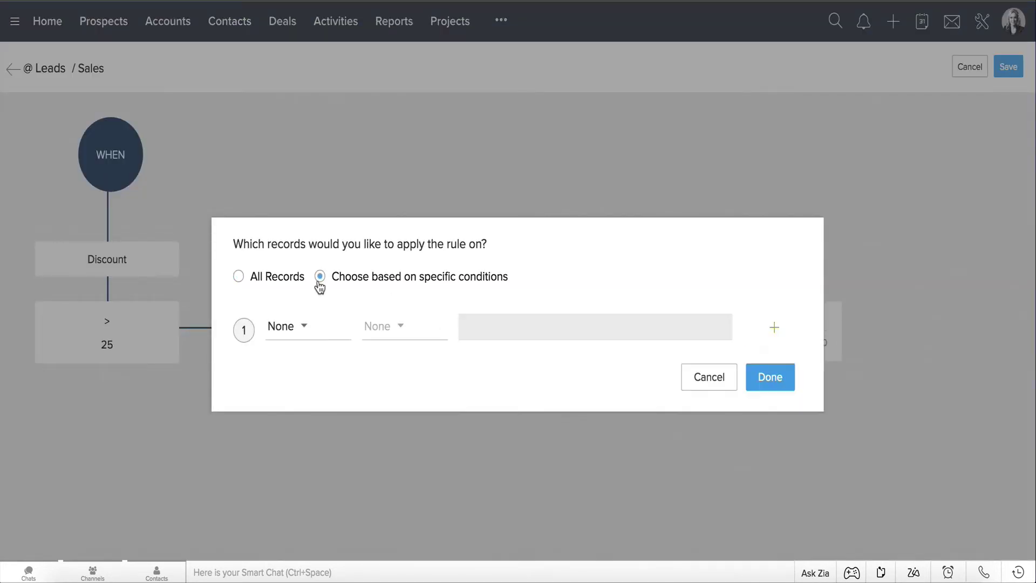
Step: Add the condition Country is Australia and paste the alert refusing over 25% discount
click(308, 334)
text(co)
click(302, 409)
click(400, 326)
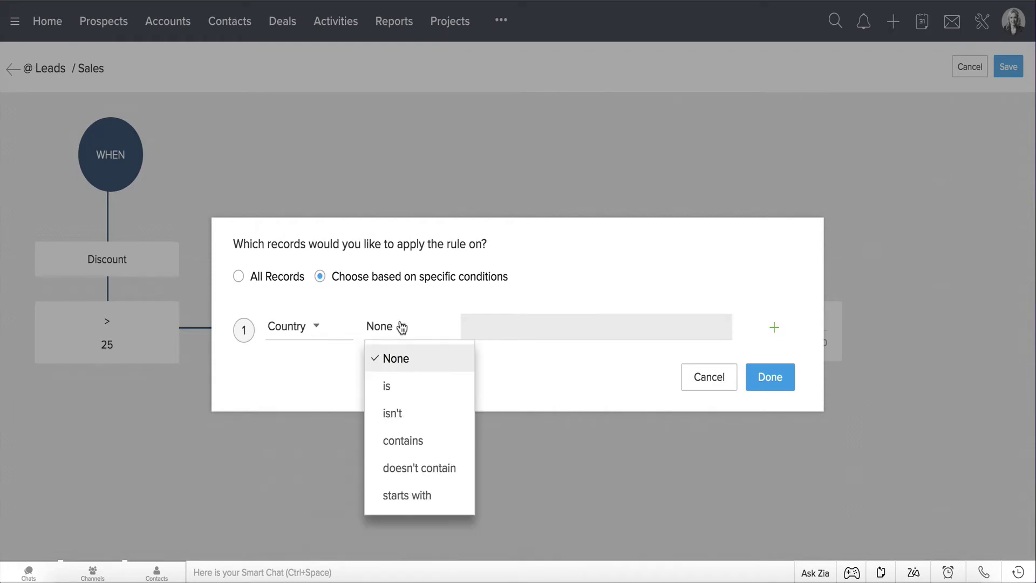
click(401, 386)
text(Australia)
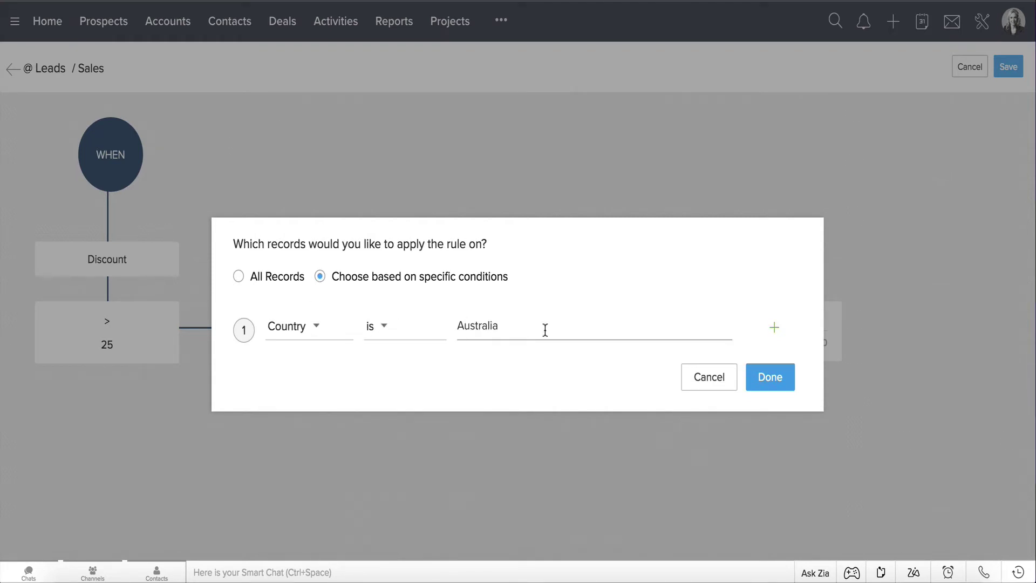
click(770, 378)
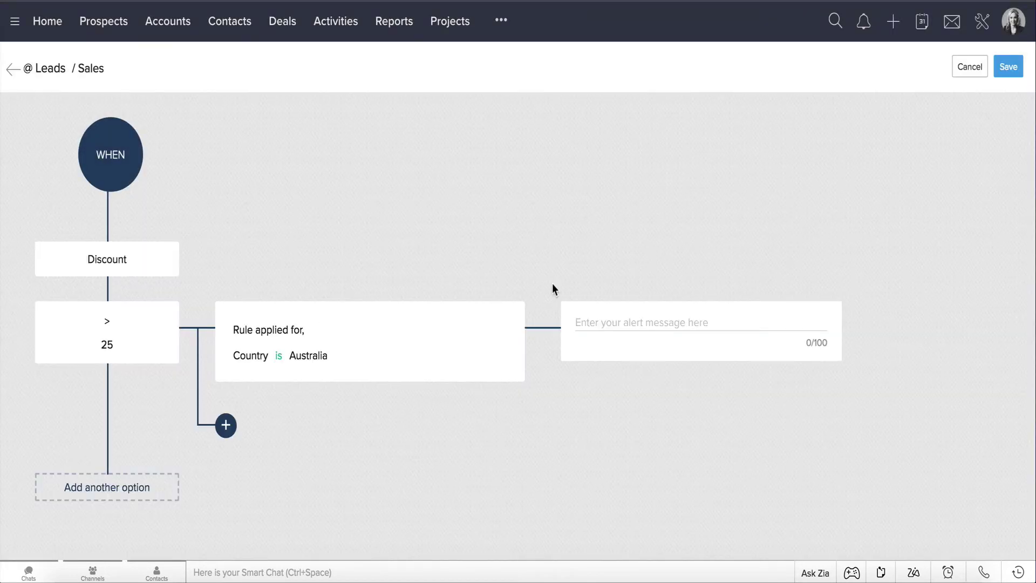
click(586, 322)
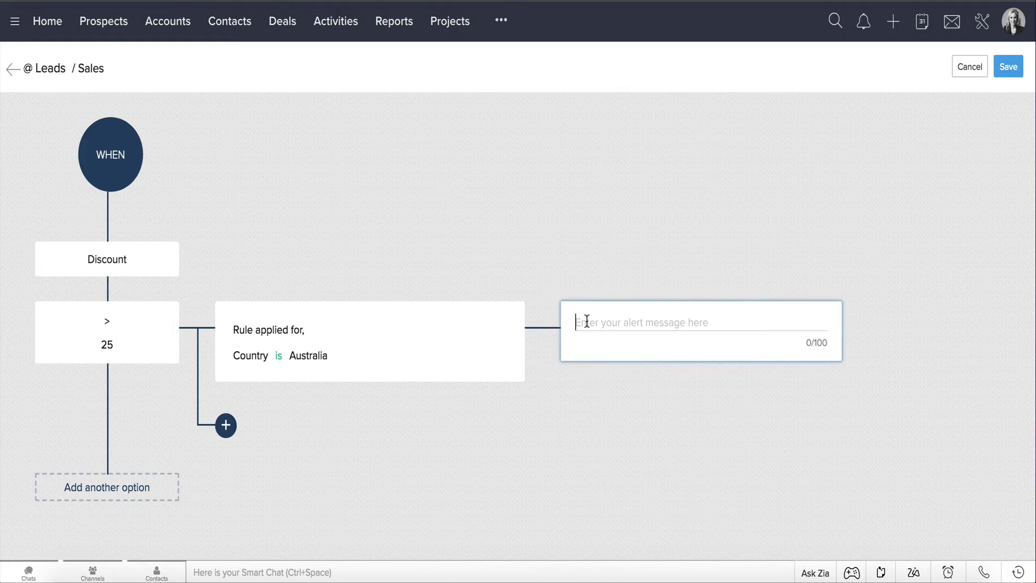
text("Sorry! Zylker doesn't provide more than 25% discount for customers from Australia.")
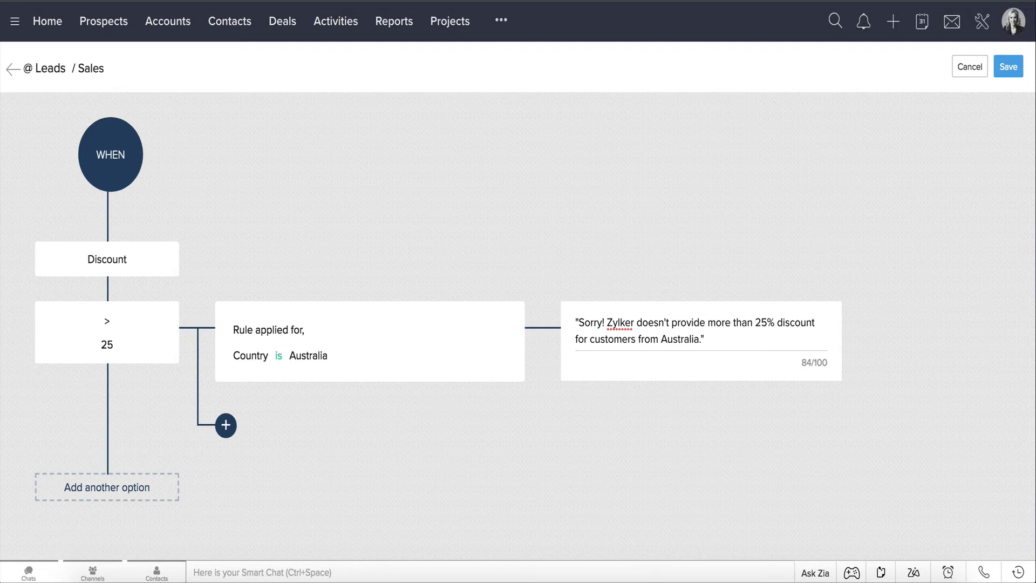
Step: Add a second criterion: Discount greater than 15
click(140, 489)
click(170, 326)
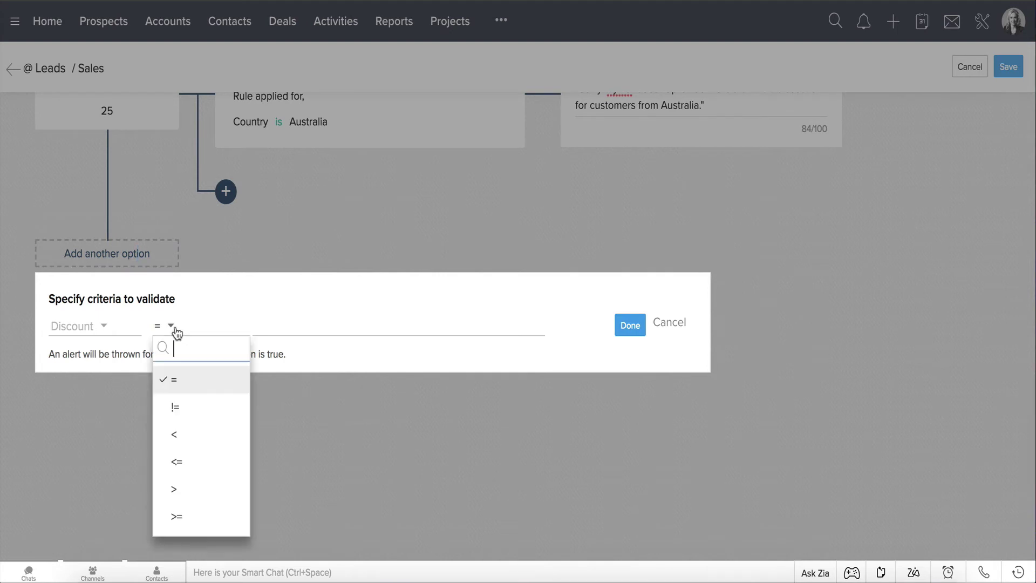
click(180, 489)
click(273, 331)
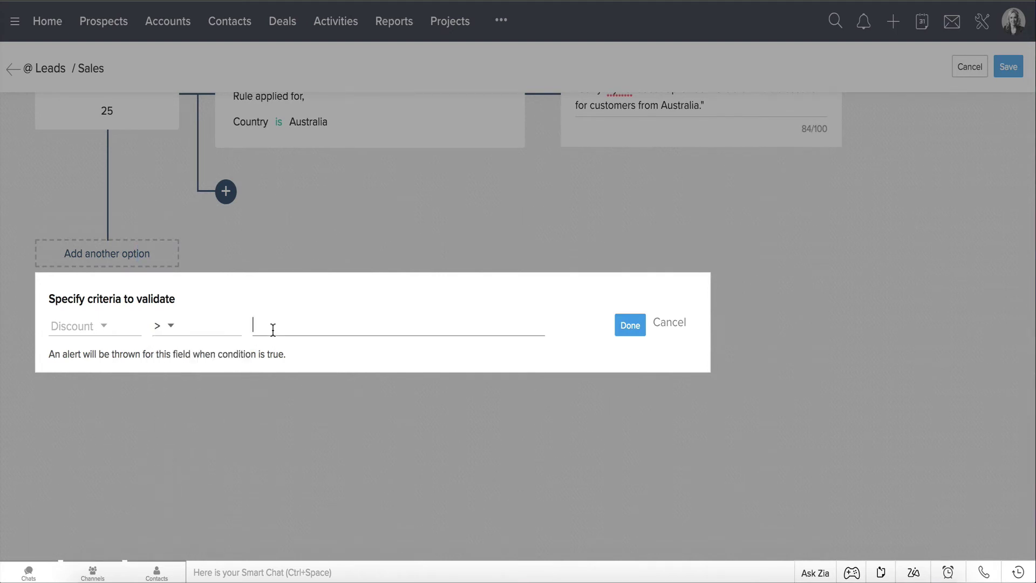
text(15)
click(630, 325)
Step: Limit the Discount > 15 criterion to records where Country isn't Australia
click(517, 295)
click(499, 320)
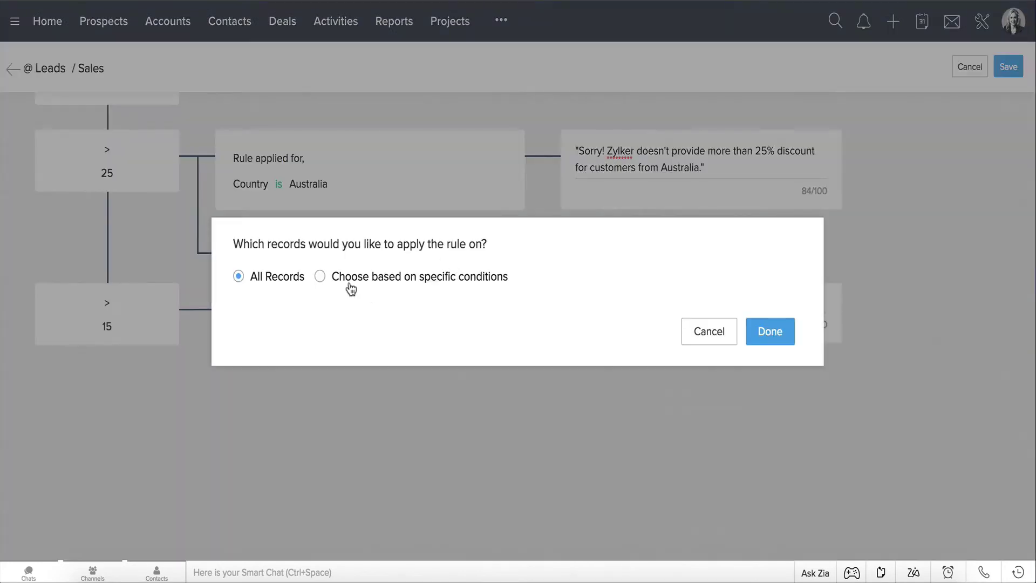
click(320, 278)
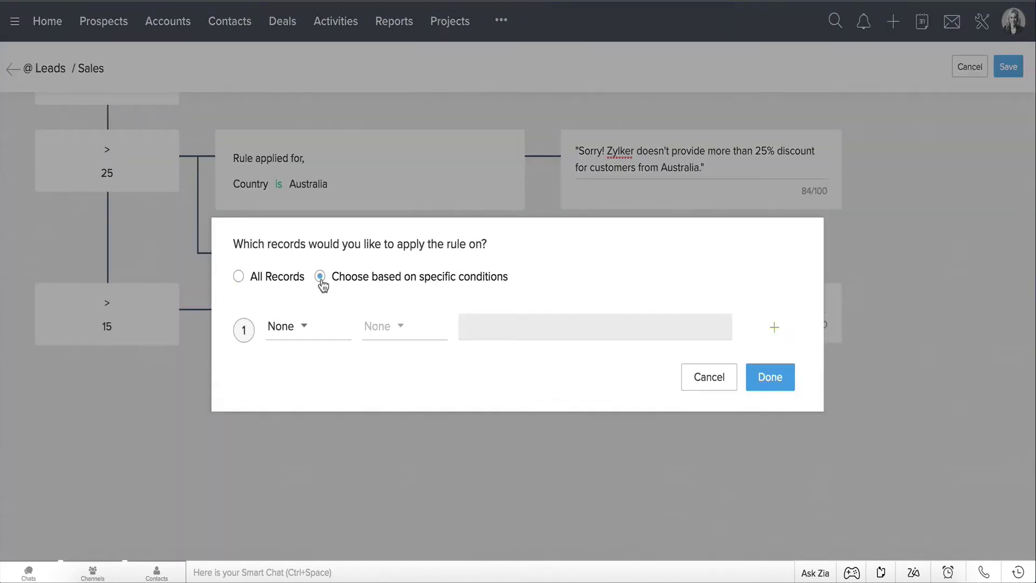
click(306, 327)
text(coun)
key(Return)
click(380, 326)
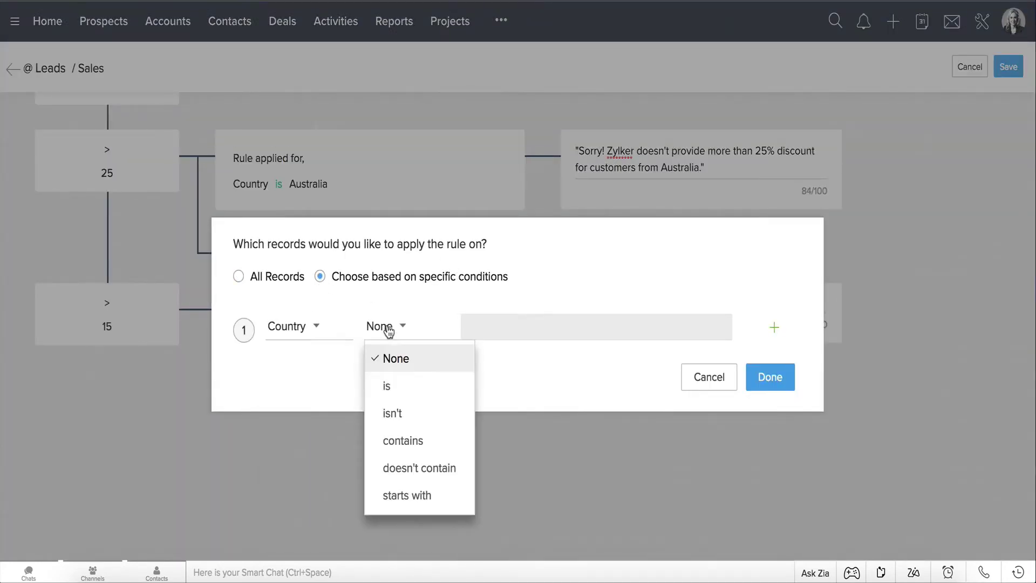
click(382, 411)
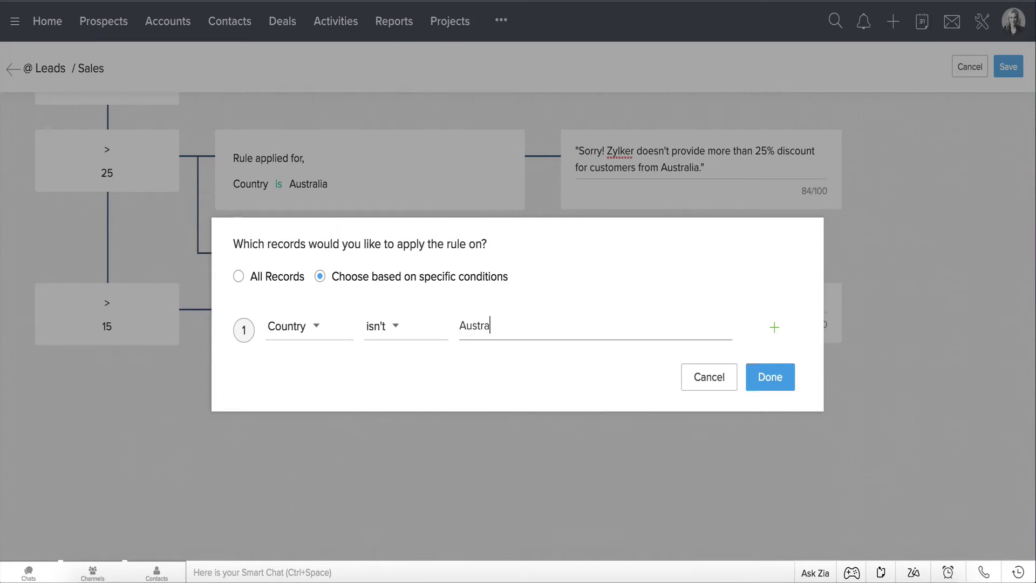
click(770, 380)
Step: Paste the 15% discount limit alert and save the Discount validation rule
click(701, 296)
text("Sorry! Zylker doesn't provide more than 15% discount for countries other than Australia)
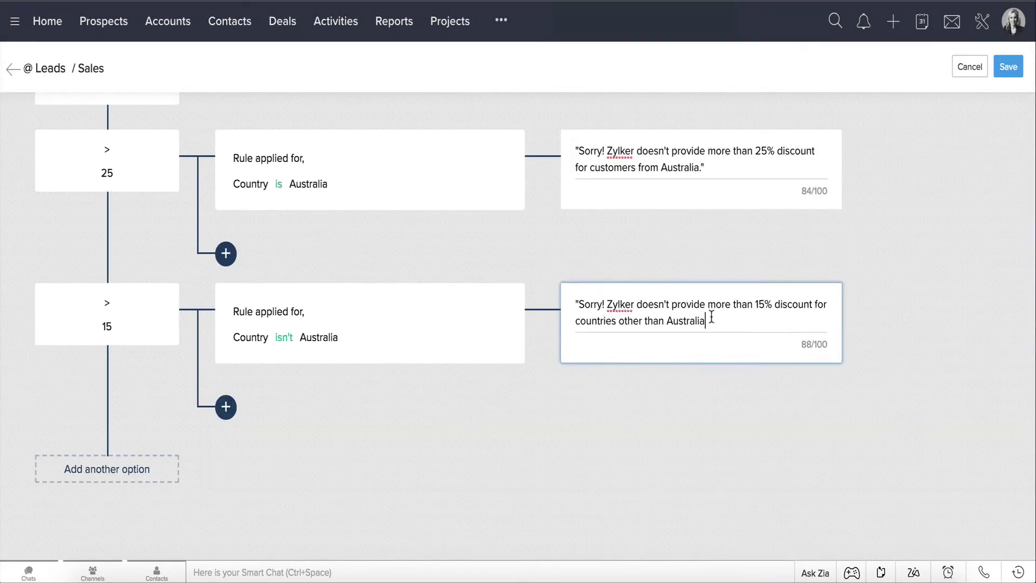
click(1009, 64)
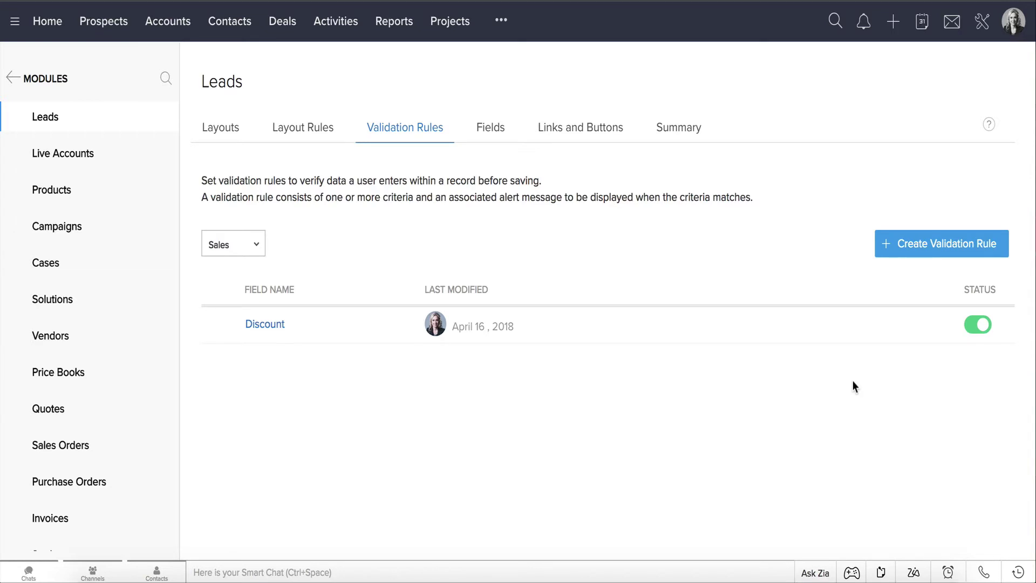
Step: Start a new rule on Mobile checking Number of Characters less than 10
click(922, 246)
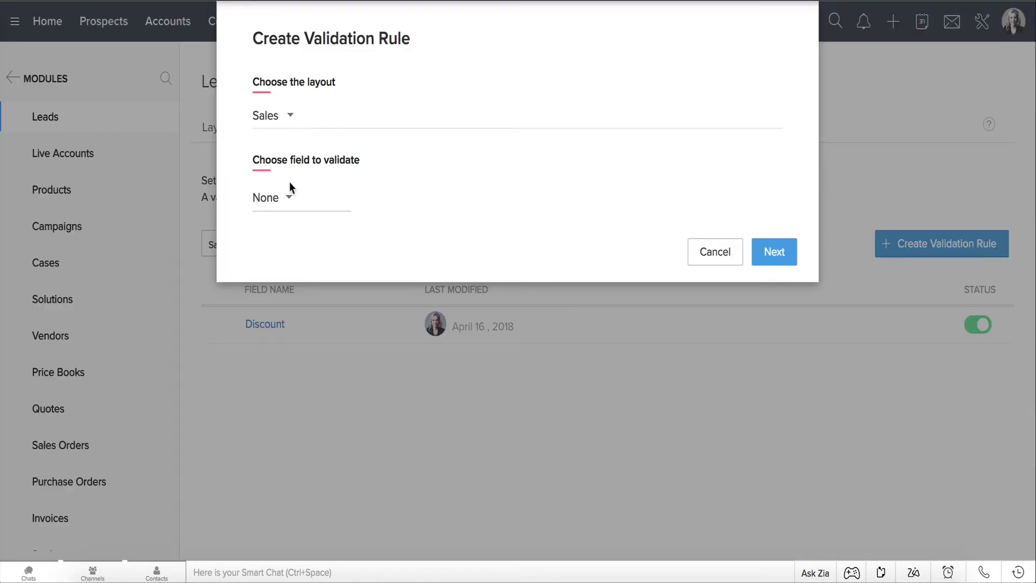
click(289, 201)
text(mob)
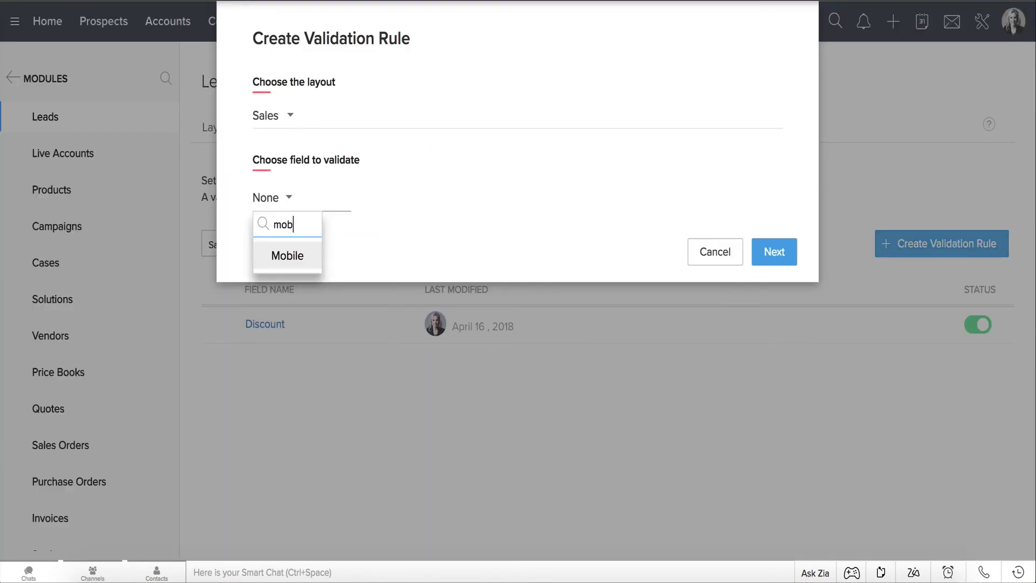
click(288, 255)
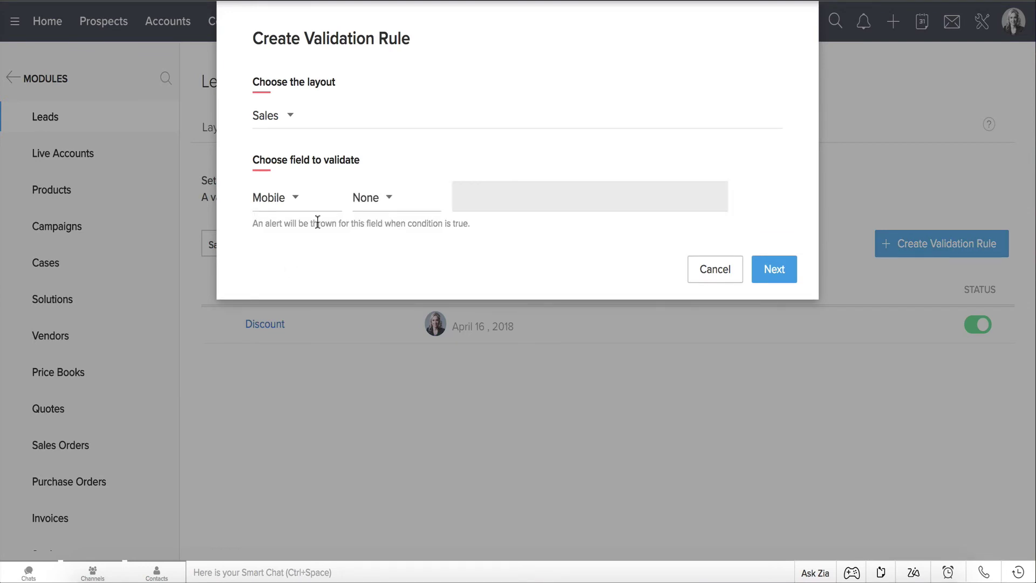
click(388, 200)
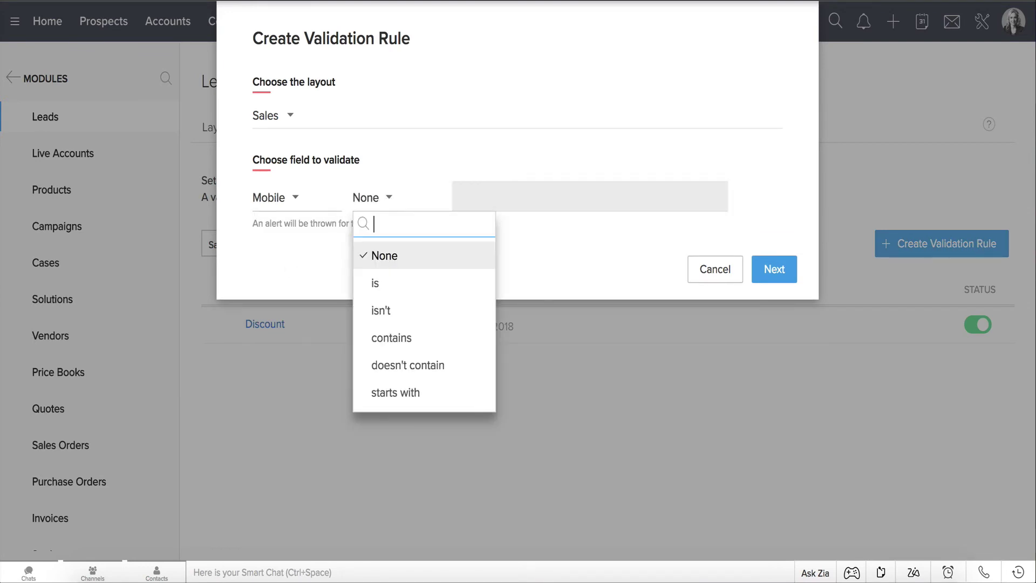
text(num)
click(411, 258)
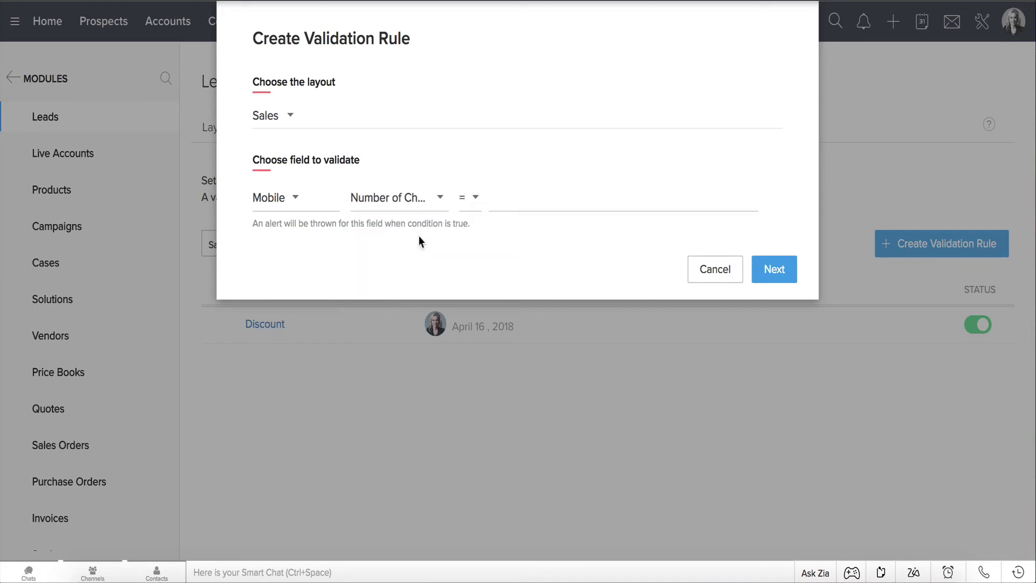
click(475, 198)
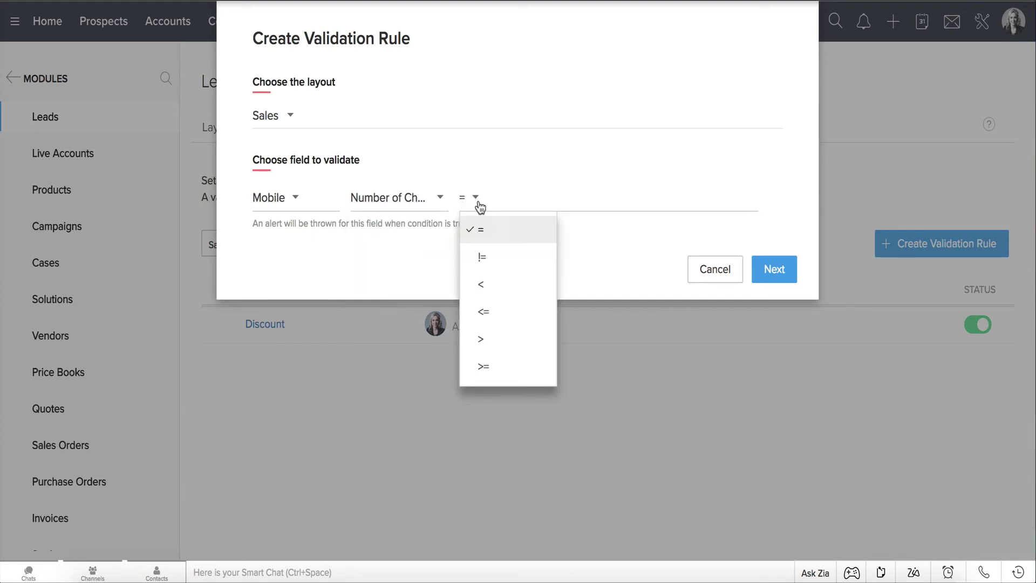
click(478, 295)
click(525, 203)
text(10)
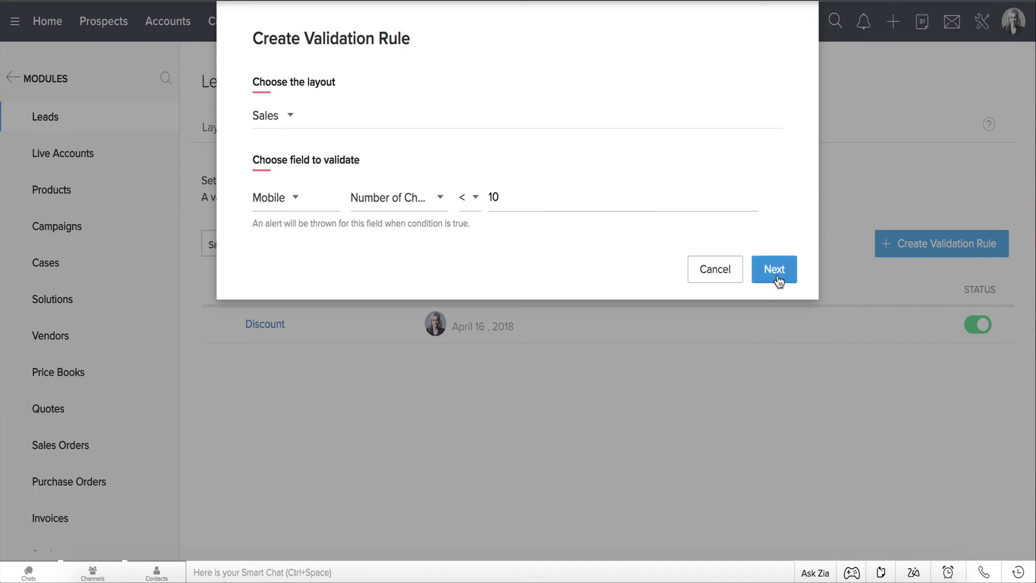
click(775, 273)
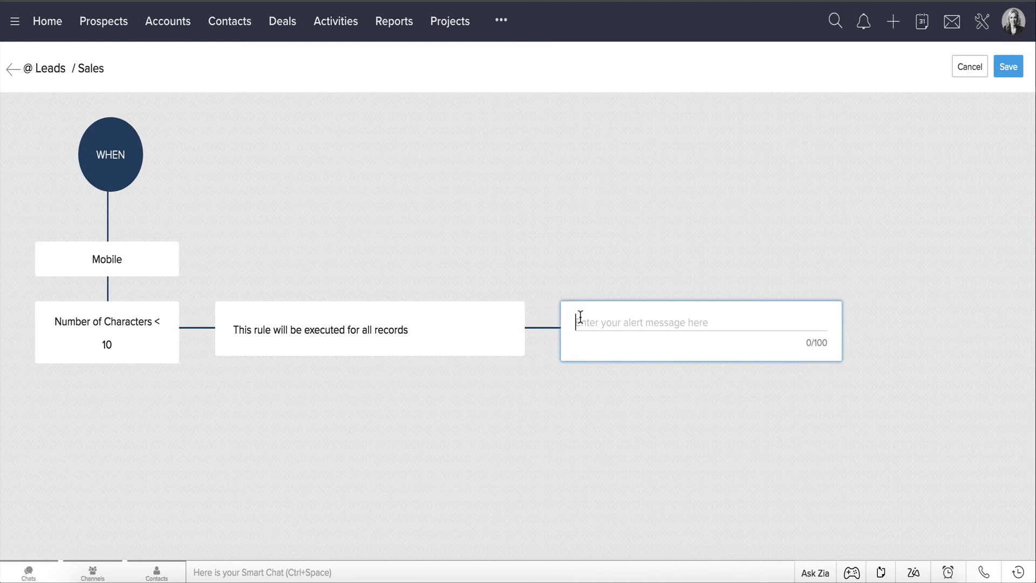
Step: Paste the 10-digit mobile alert message and save the Mobile rule
text("Please enter your 10 digit mobile number")
click(1006, 70)
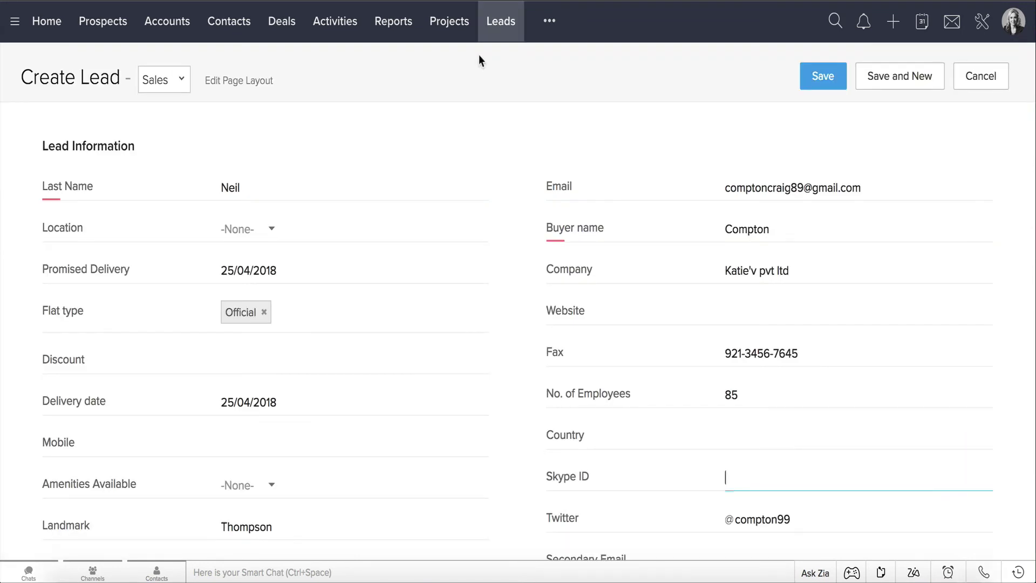
click(730, 313)
text(w)
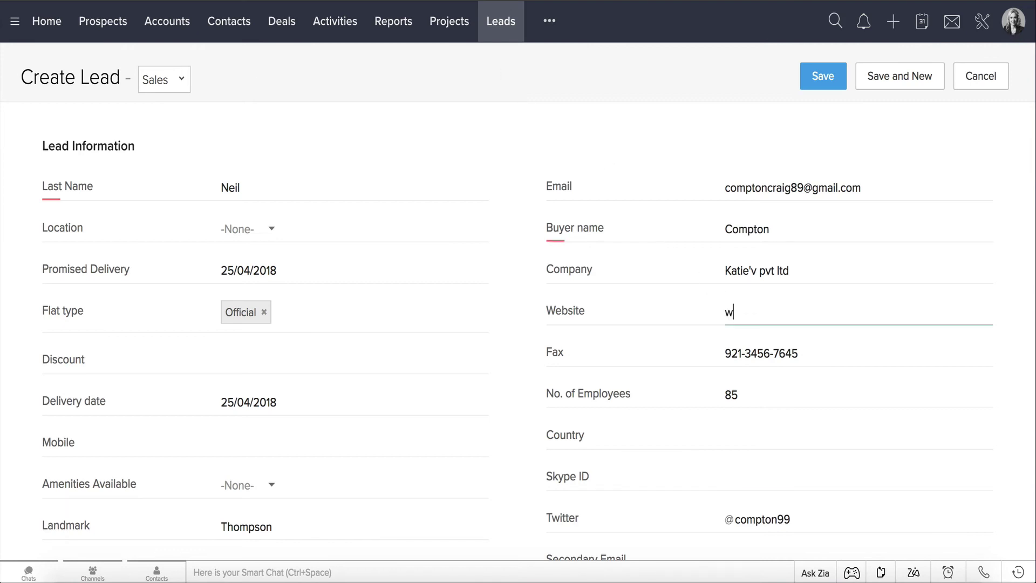
text(ww.katies.com)
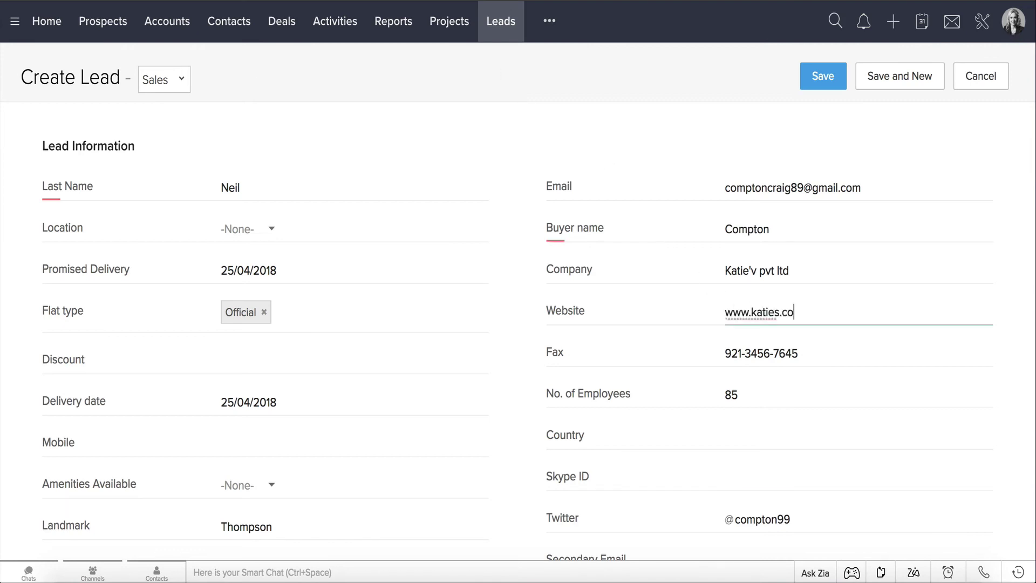
click(754, 431)
text(Australia)
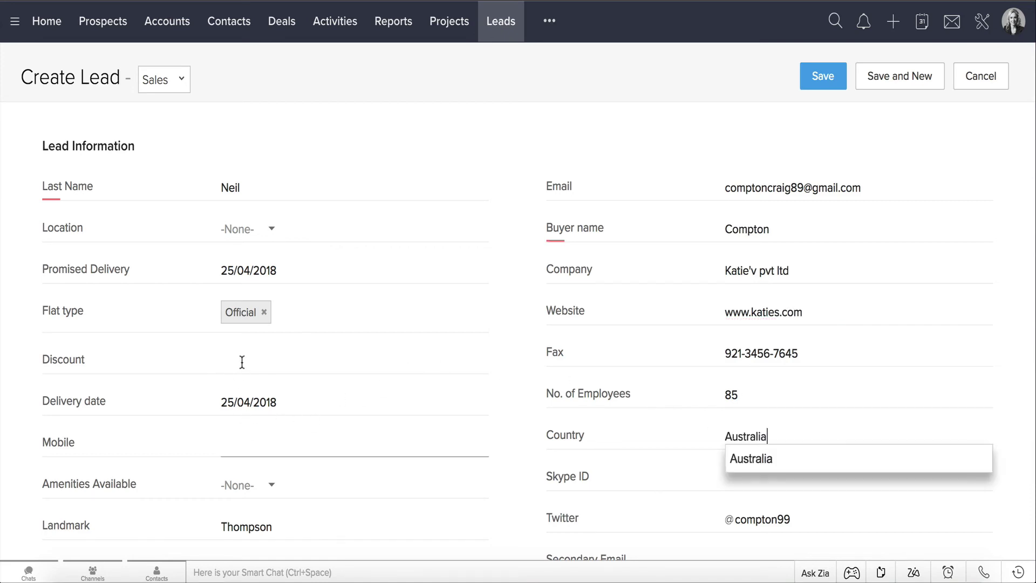
click(242, 361)
text(27)
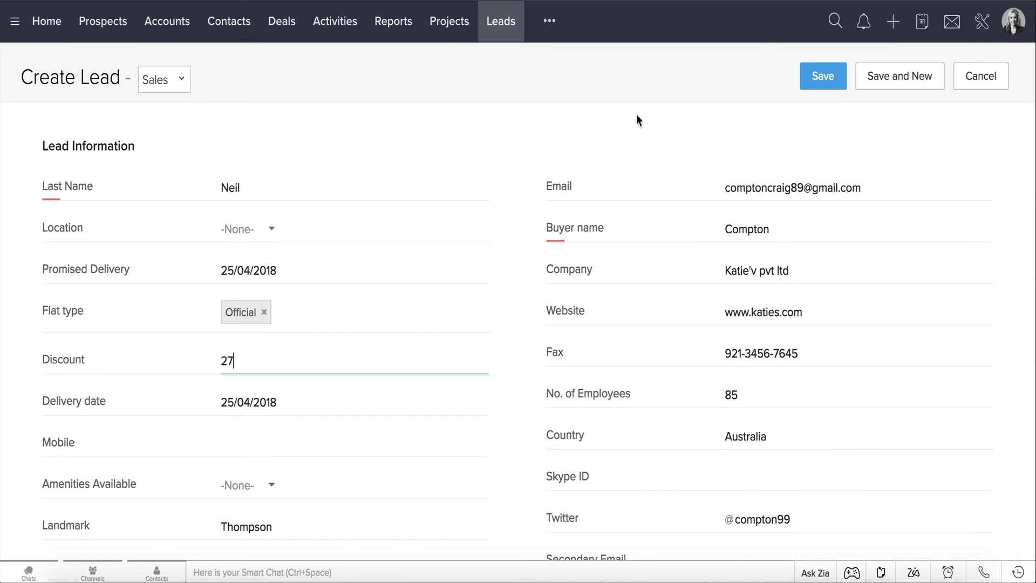
click(823, 79)
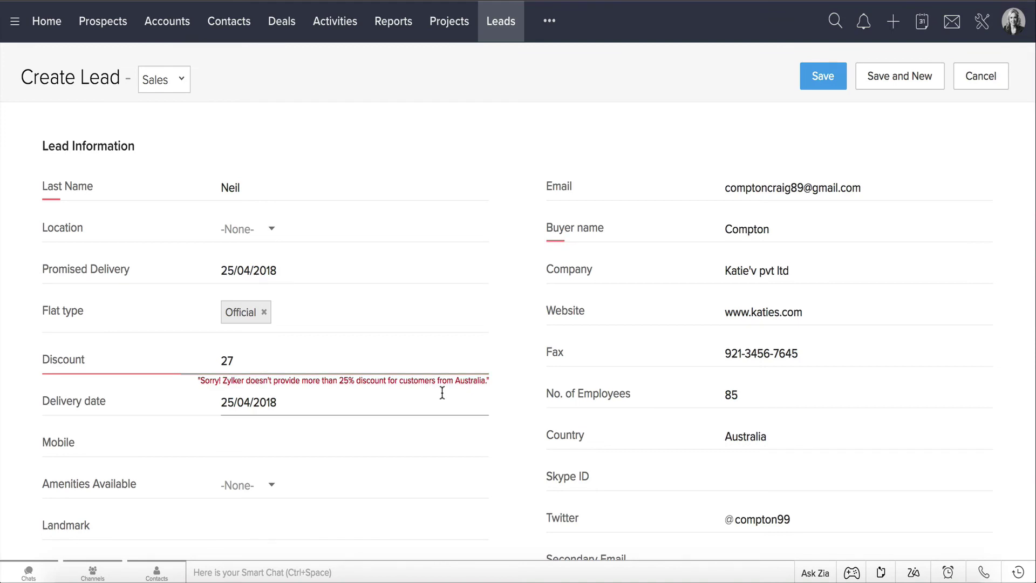
Step: Lower the discount to 25 and save the lead
key(BackSpace)
text(5)
click(832, 83)
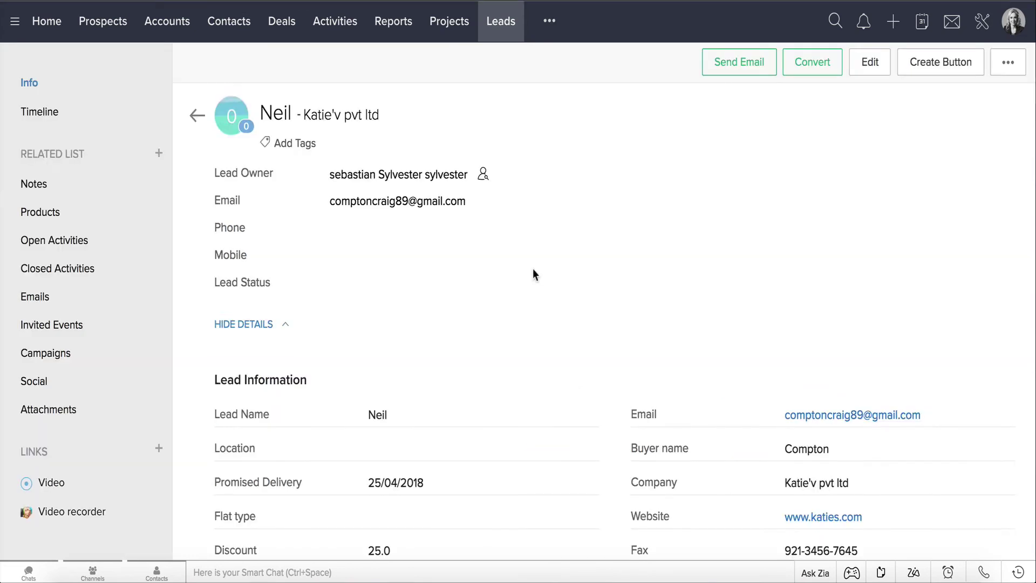
Step: Enter a 9-digit mobile number on the lead record and try saving it
scroll(531, 280, down, 2)
click(594, 521)
text(92)
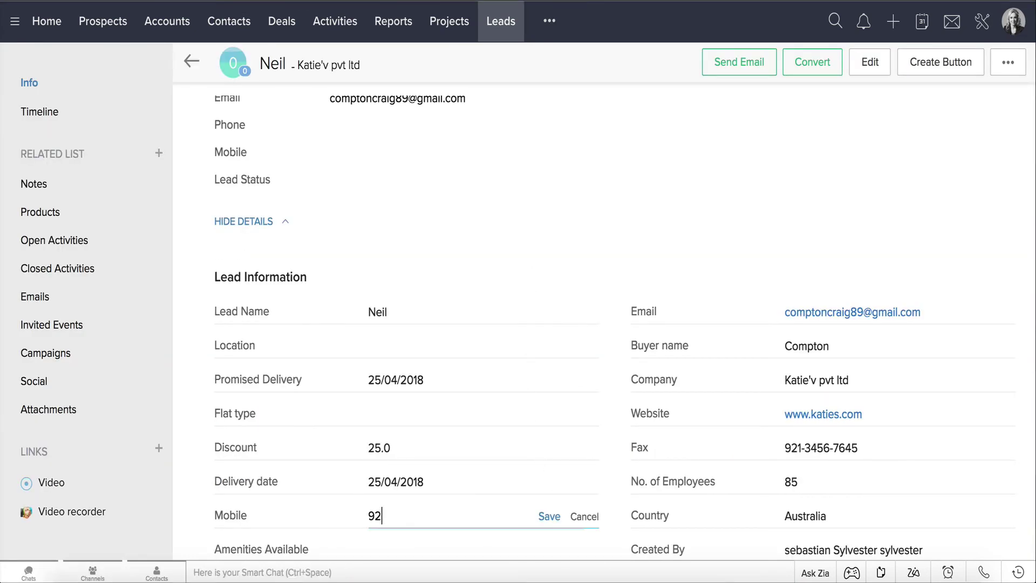
text(1567843)
click(549, 518)
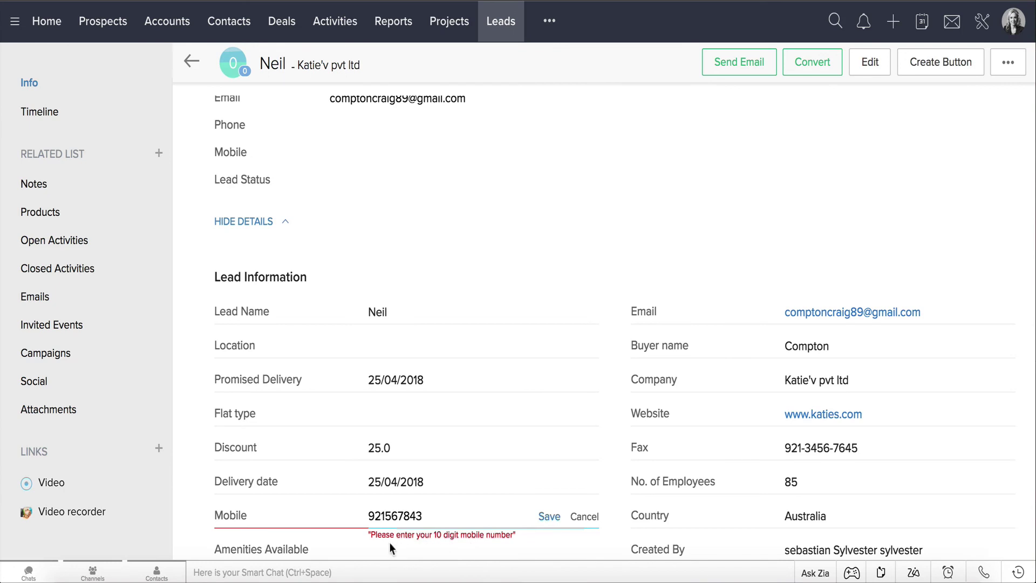
Step: Add a tenth digit to the mobile number and save it
click(427, 517)
text(5)
click(549, 518)
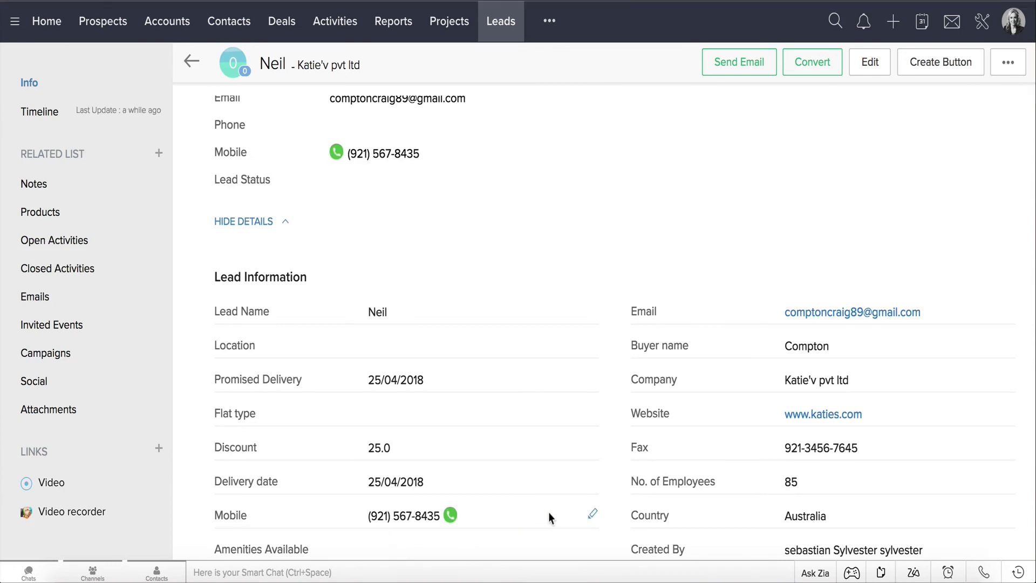